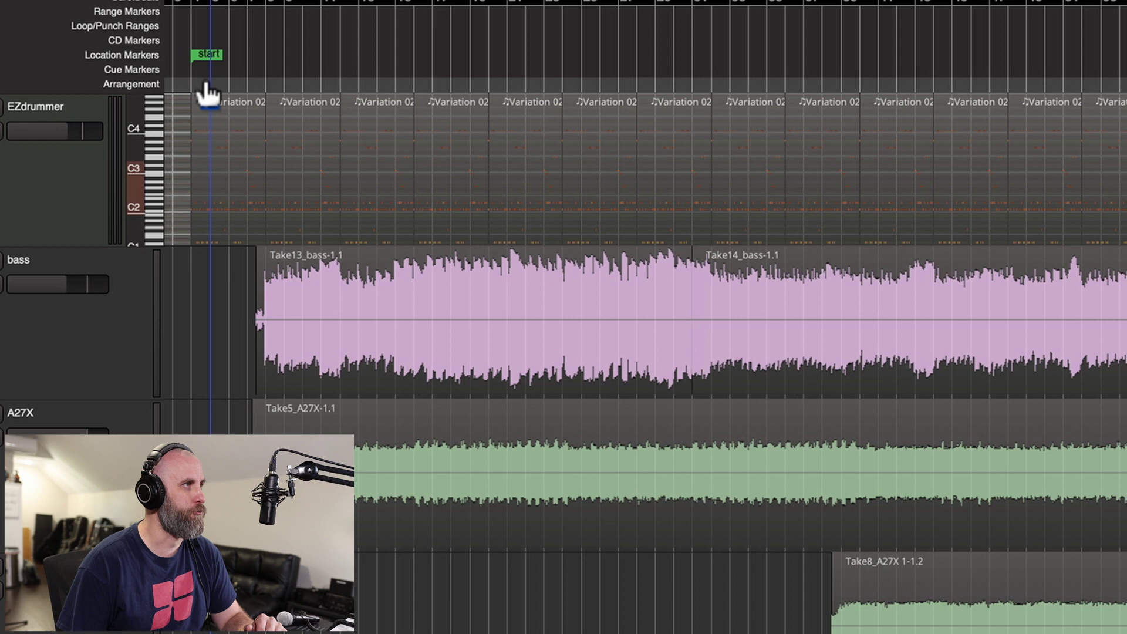
Add an arrangement marker named verse1 at bar 8 and play the song from there
right_click(264, 85)
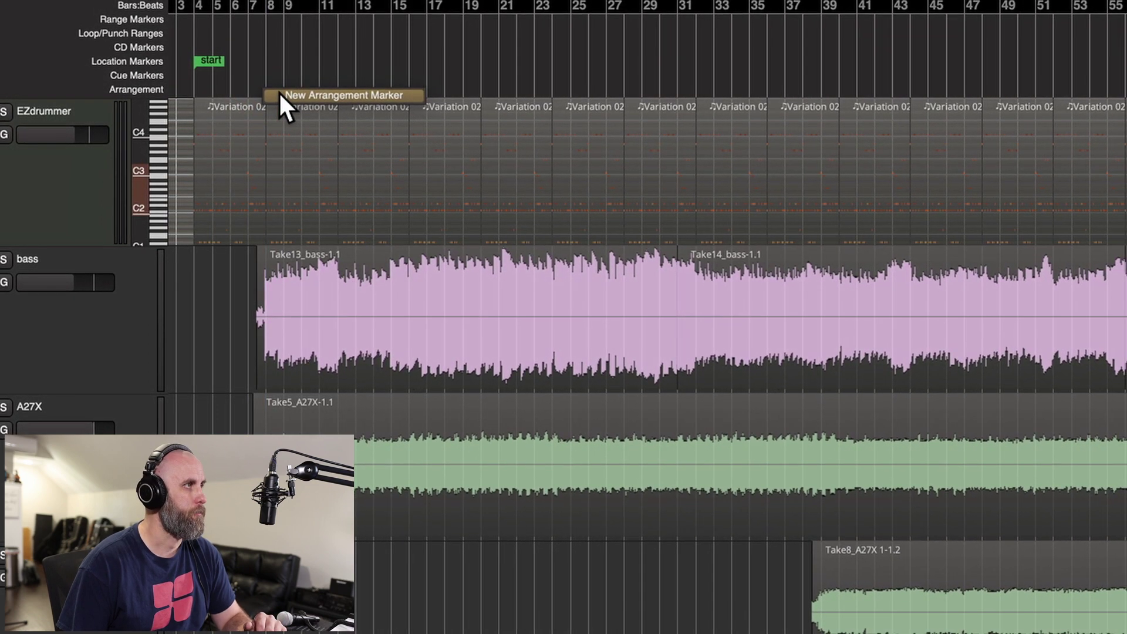
click(280, 92)
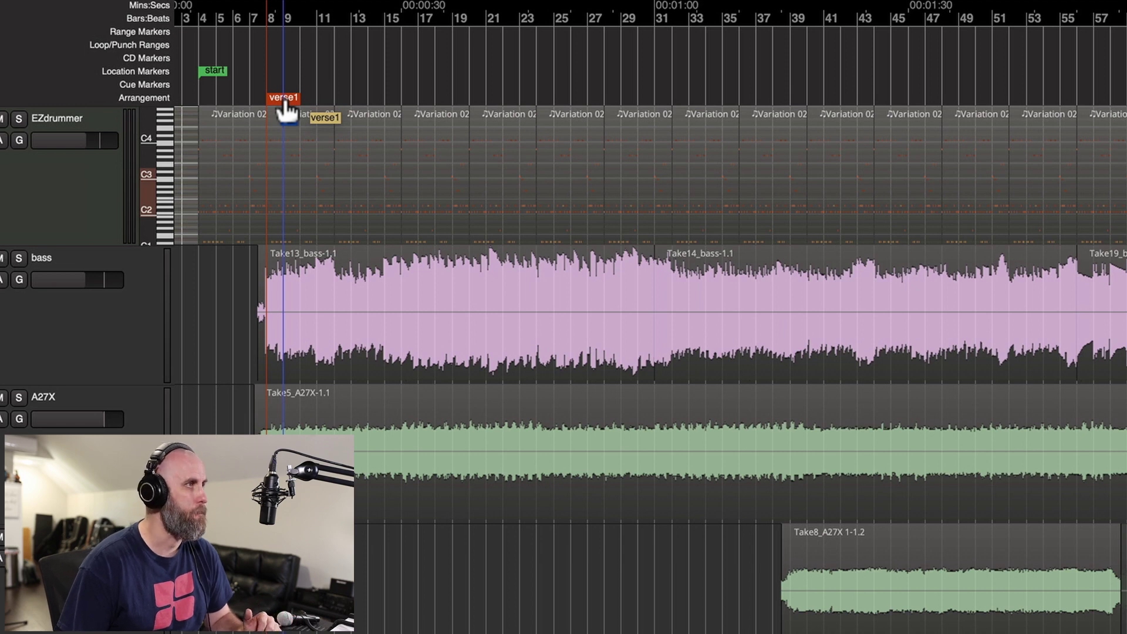
click(266, 47)
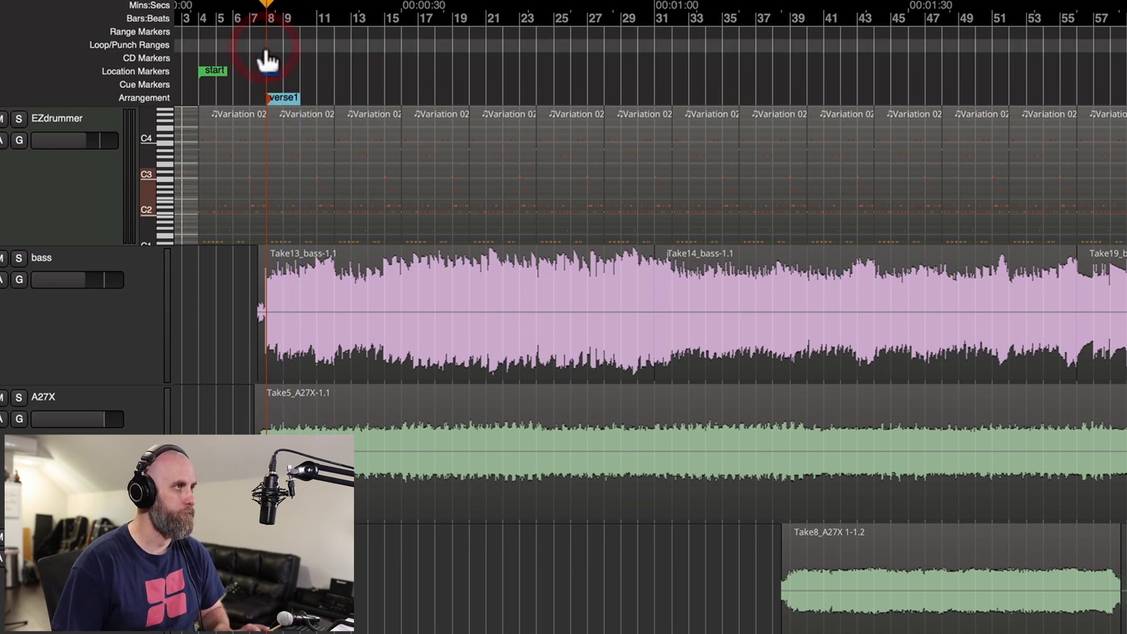
key(space)
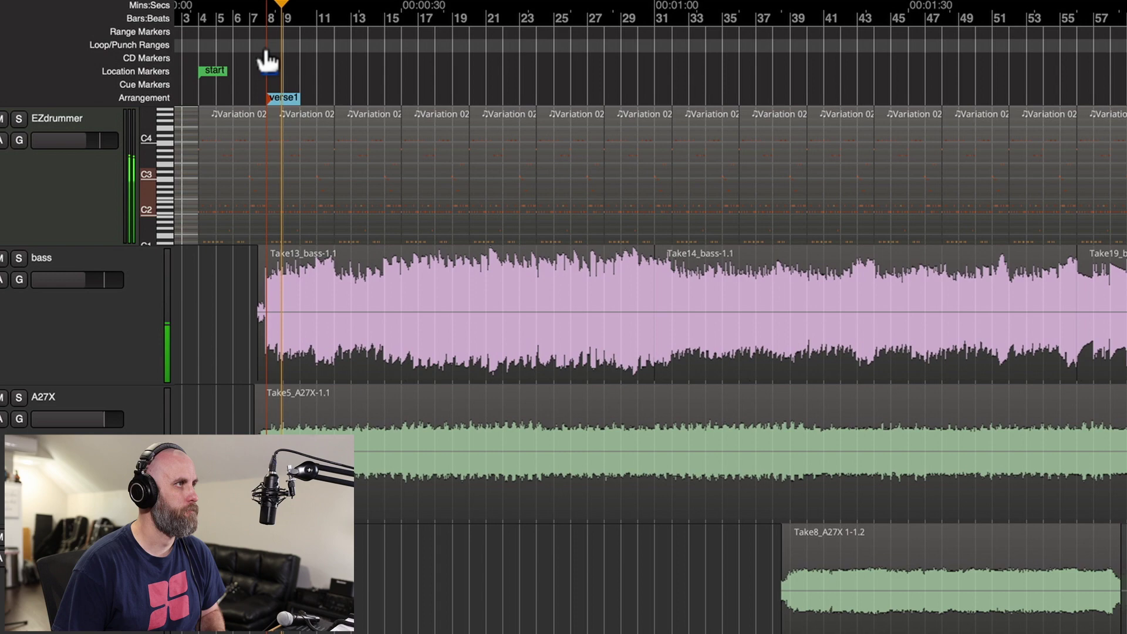
scroll(266, 47, up, 3)
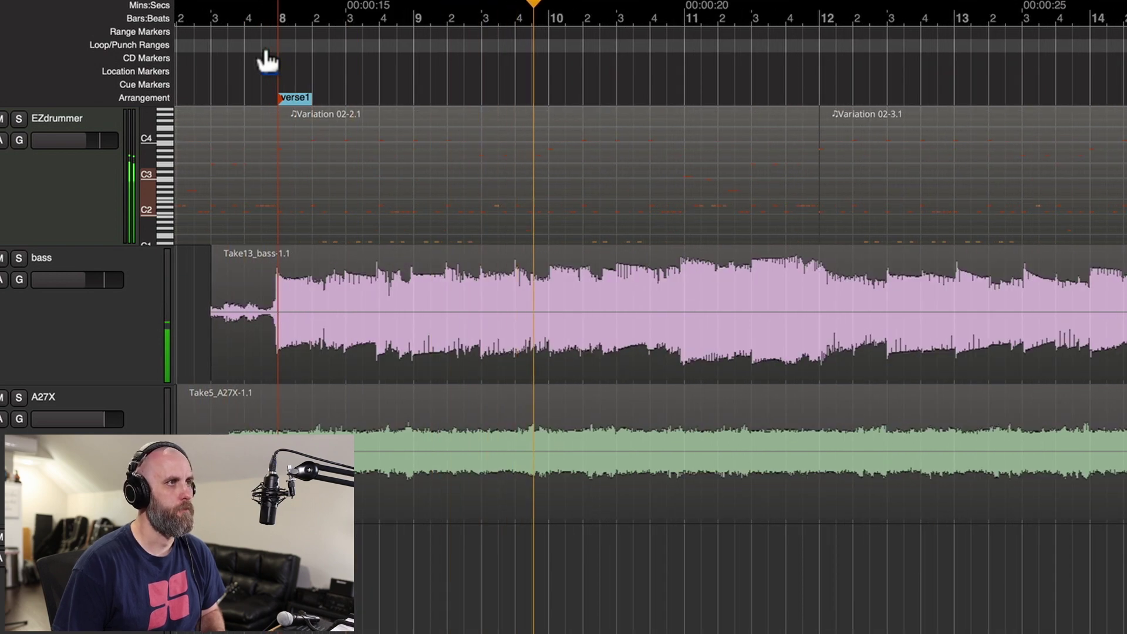
scroll(266, 47, down, 2)
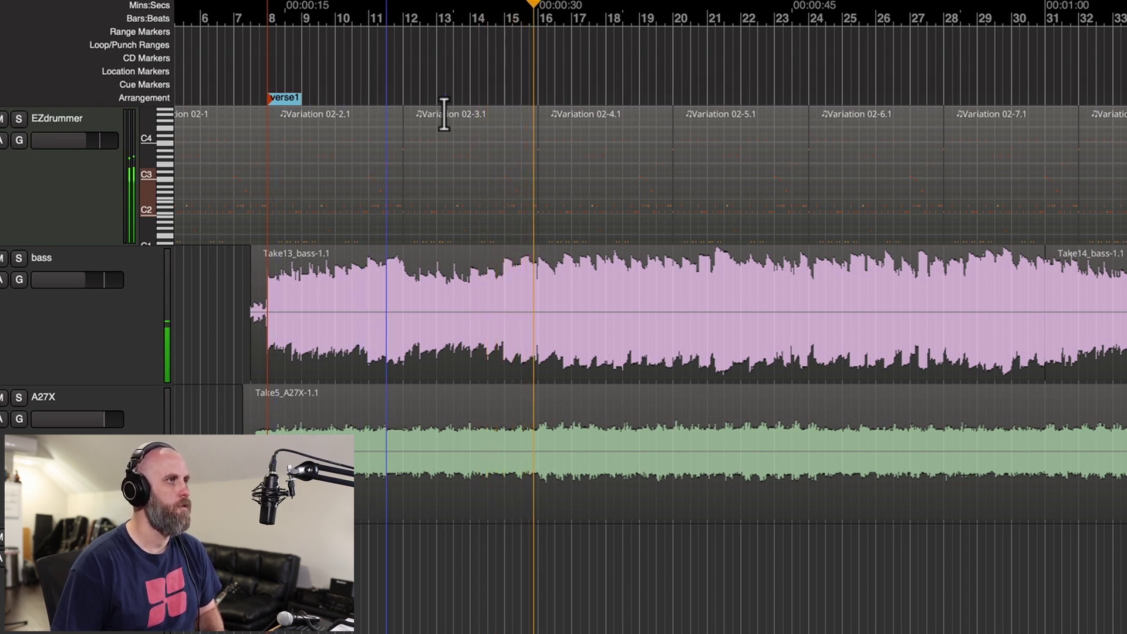
Drop location marker mark1 during playback and drag it onto bar 16
scroll(544, 104, up, 1)
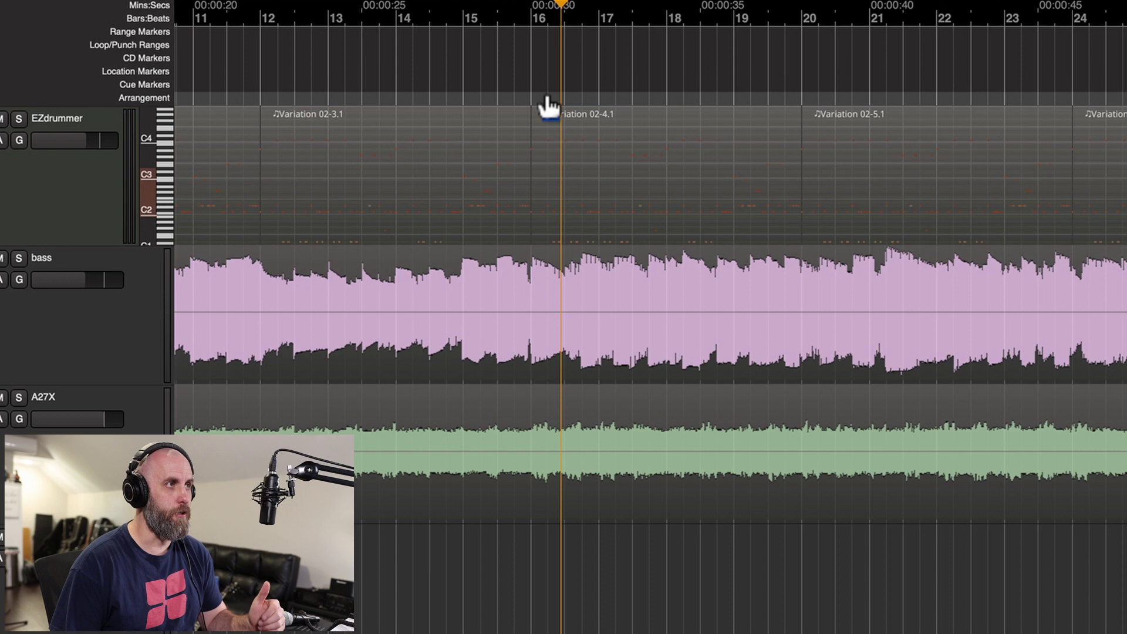
scroll(546, 92, down, 1)
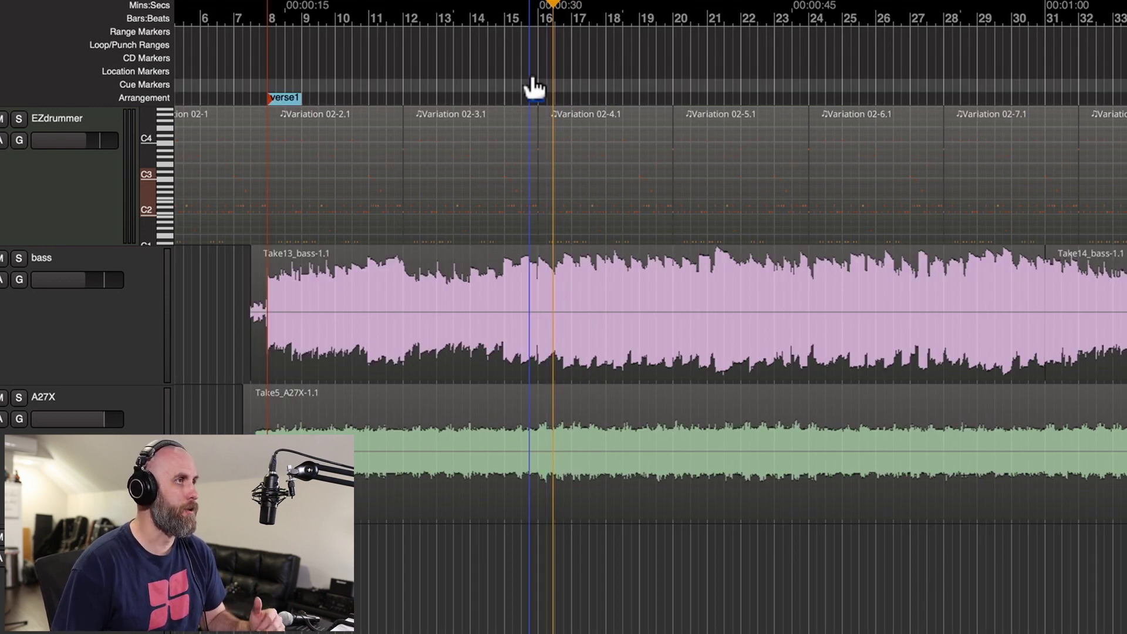
key(Tab)
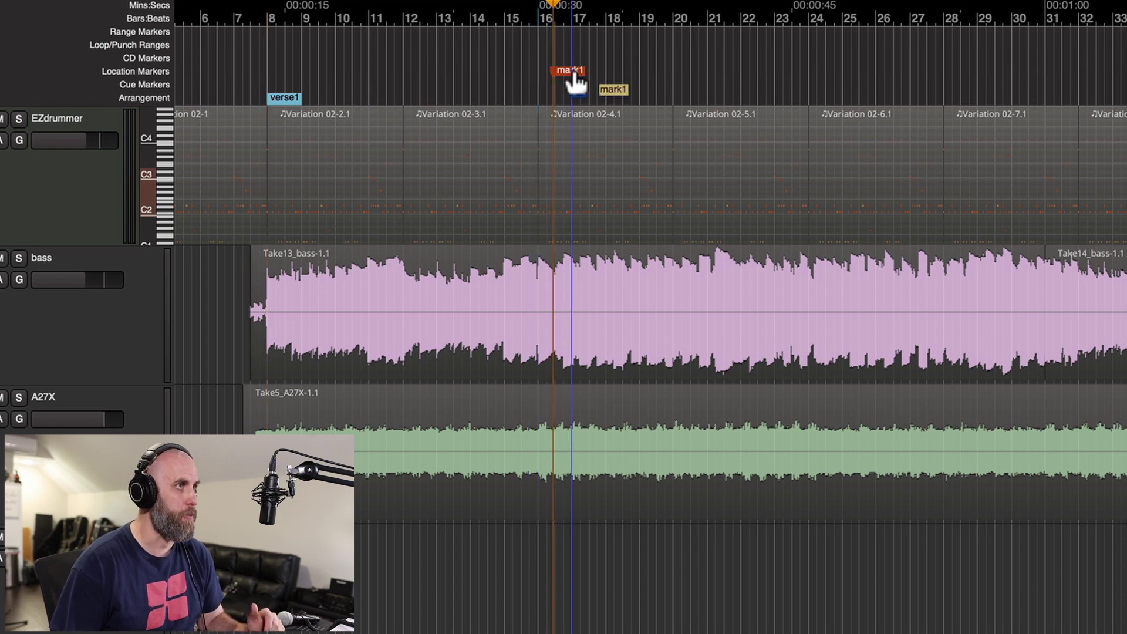
drag(575, 69, 561, 67)
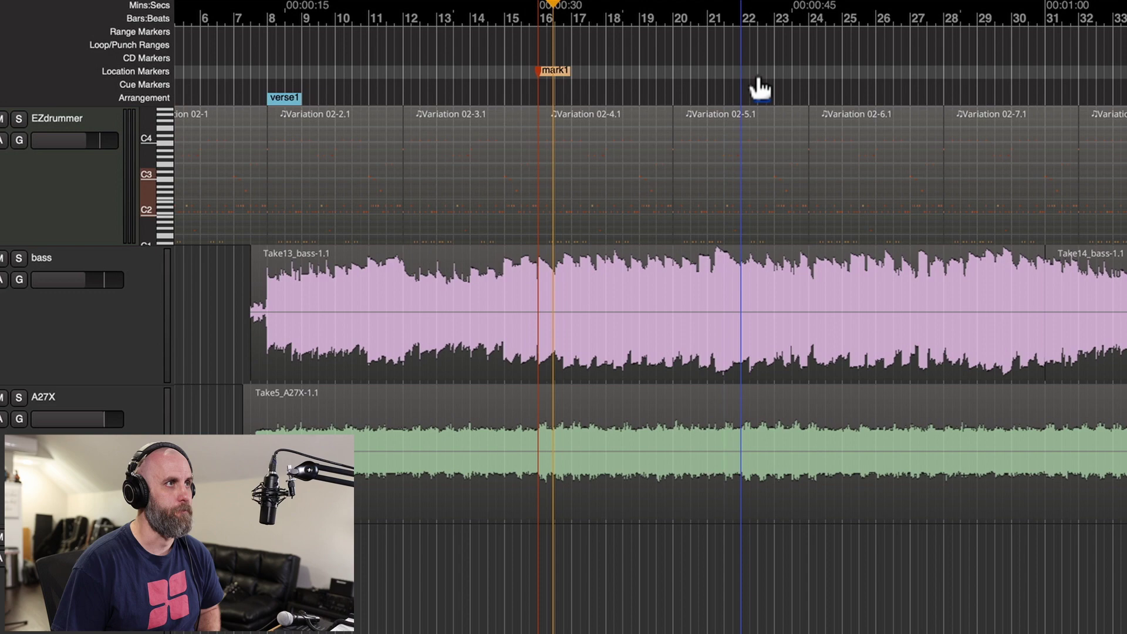
click(782, 82)
key(space)
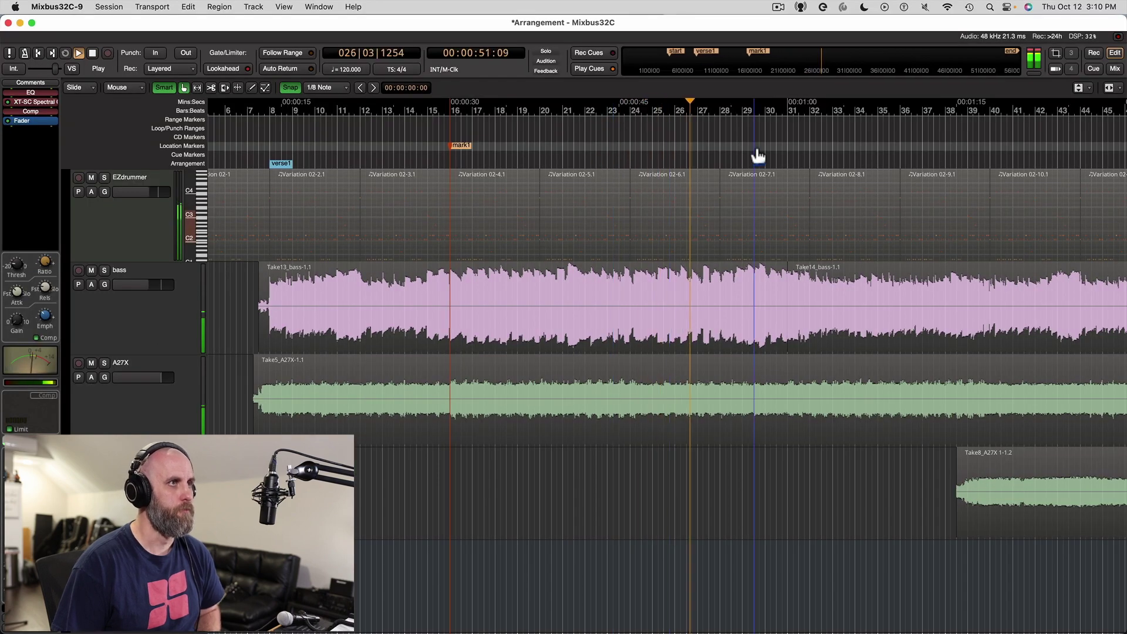
key(=)
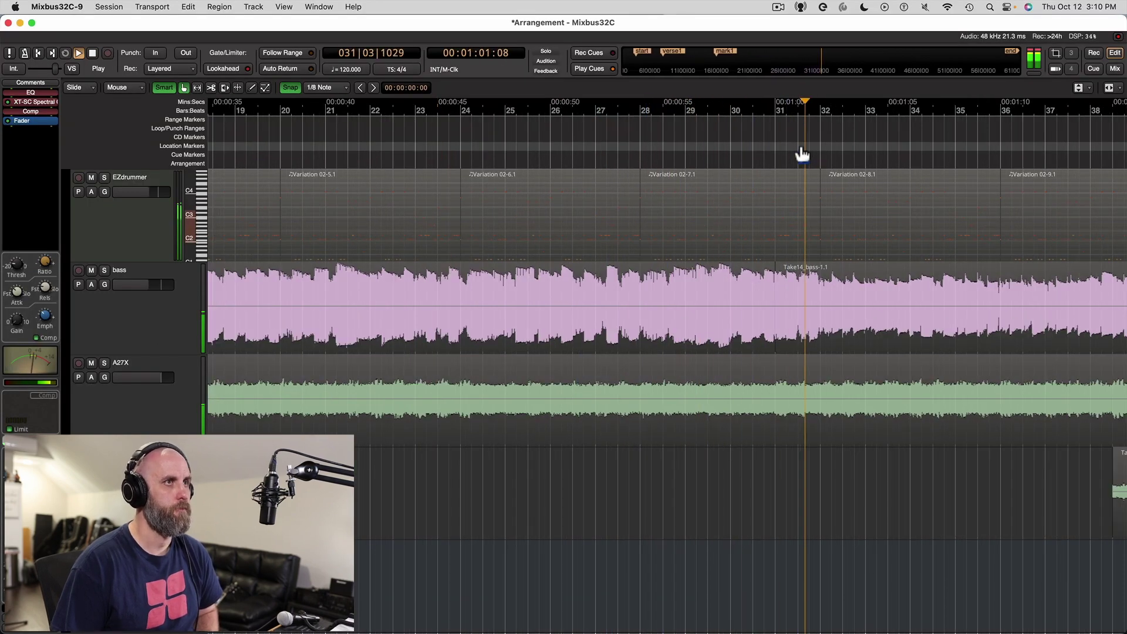
Add location markers at bars 32 and 40
click(809, 142)
key(space)
key(minus)
click(636, 141)
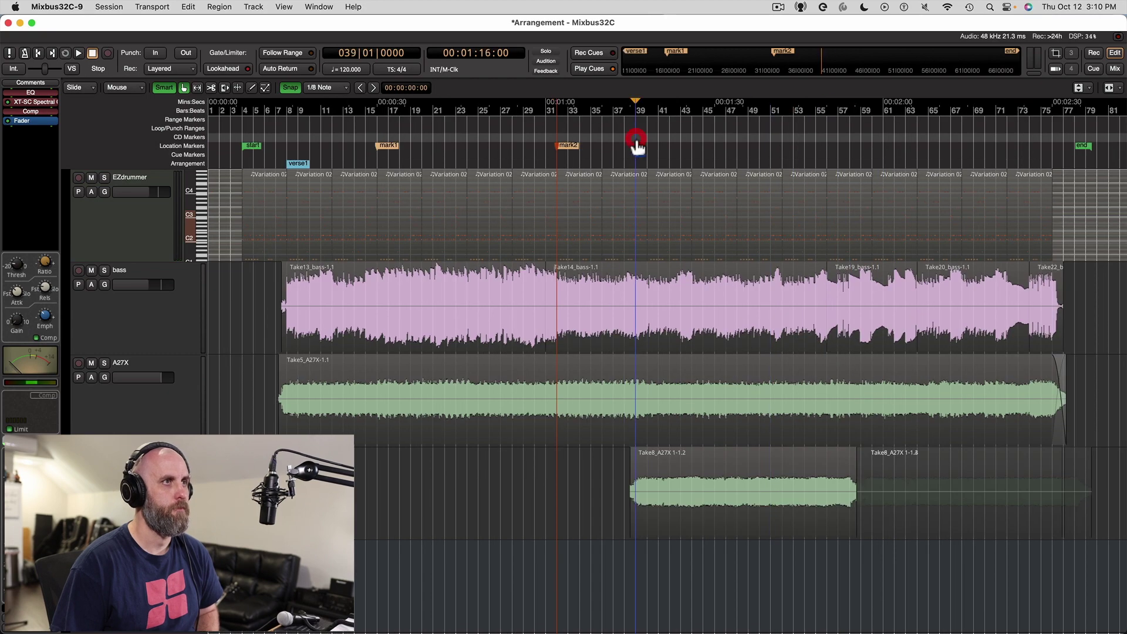
key(equal)
click(675, 153)
key(Tab)
key(minus)
Add location markers at bars 56 and 64, then zoom out to the whole song
click(859, 150)
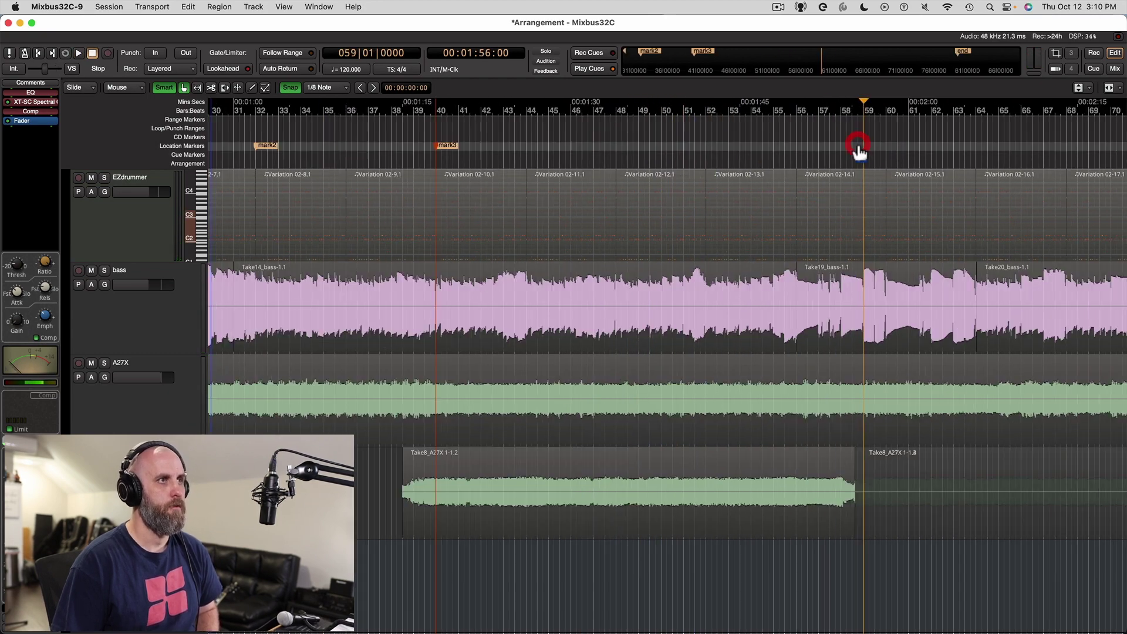
click(793, 145)
key(equal)
key(Tab)
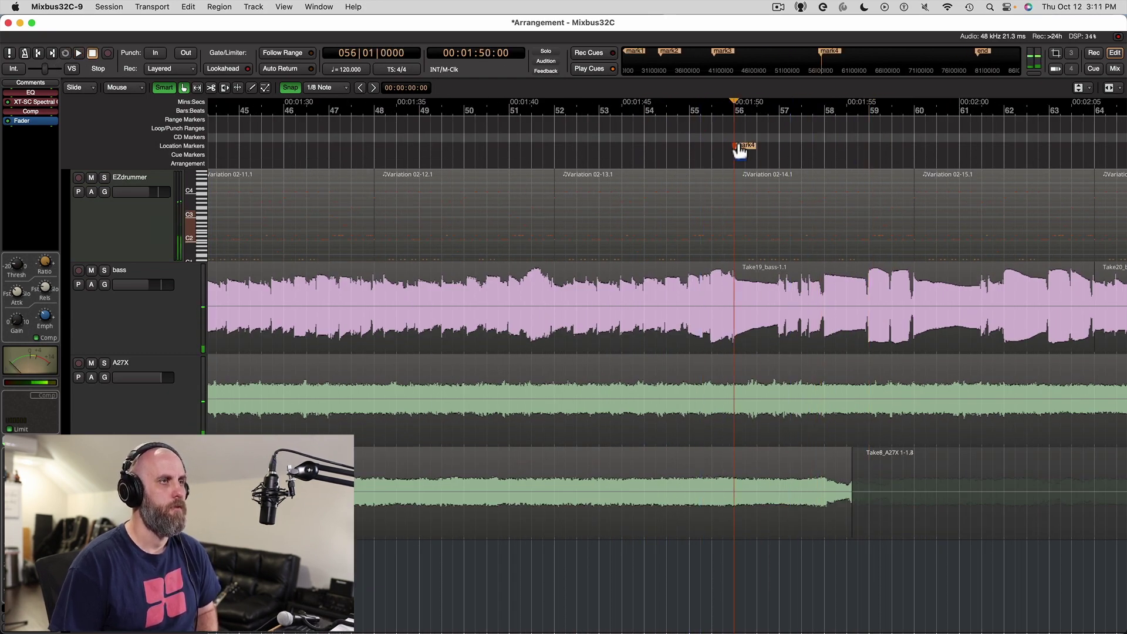
key(minus)
click(855, 150)
key(equal)
key(minus)
key(equal)
key(space)
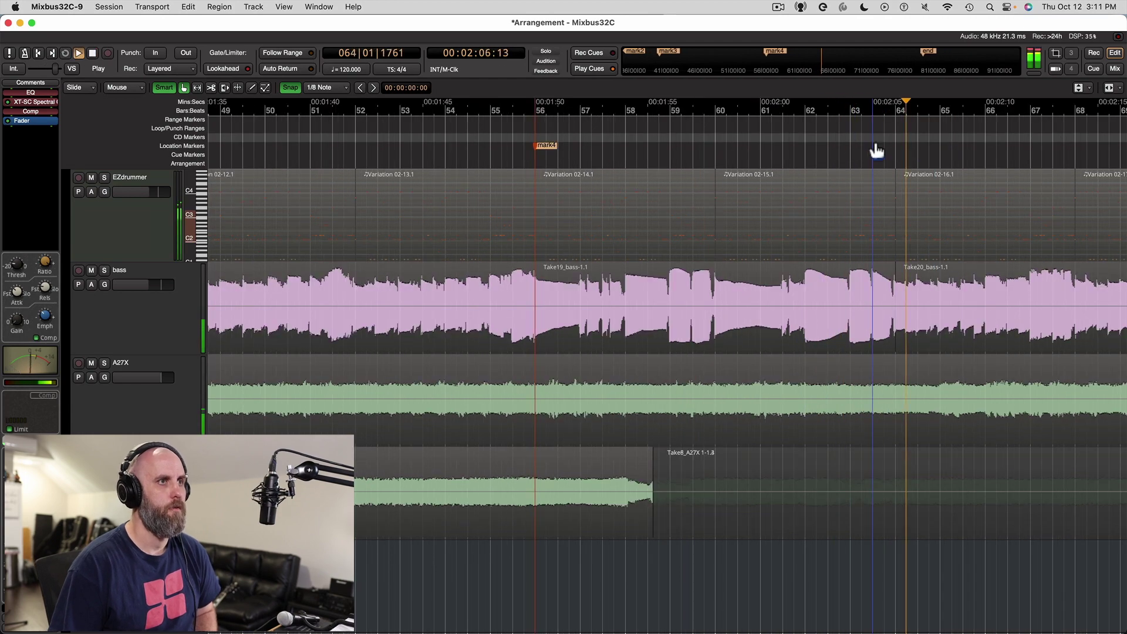
key(Tab)
key(minus)
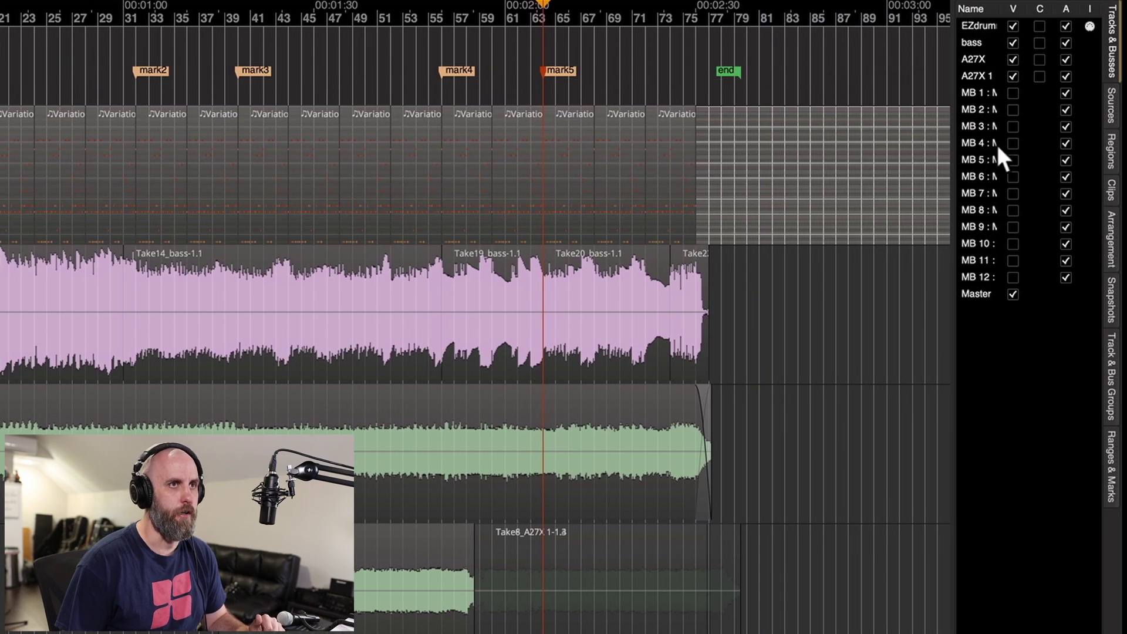
In the widened Ranges & Marks list, tick Arr. for mark1 through mark5
click(1111, 467)
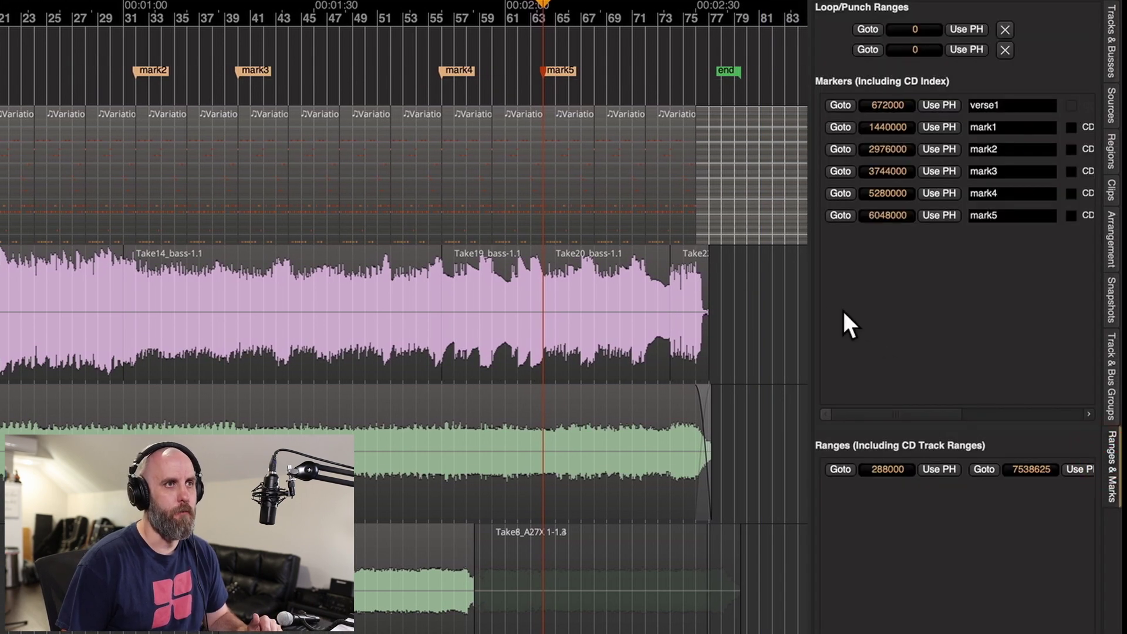
drag(805, 297, 667, 297)
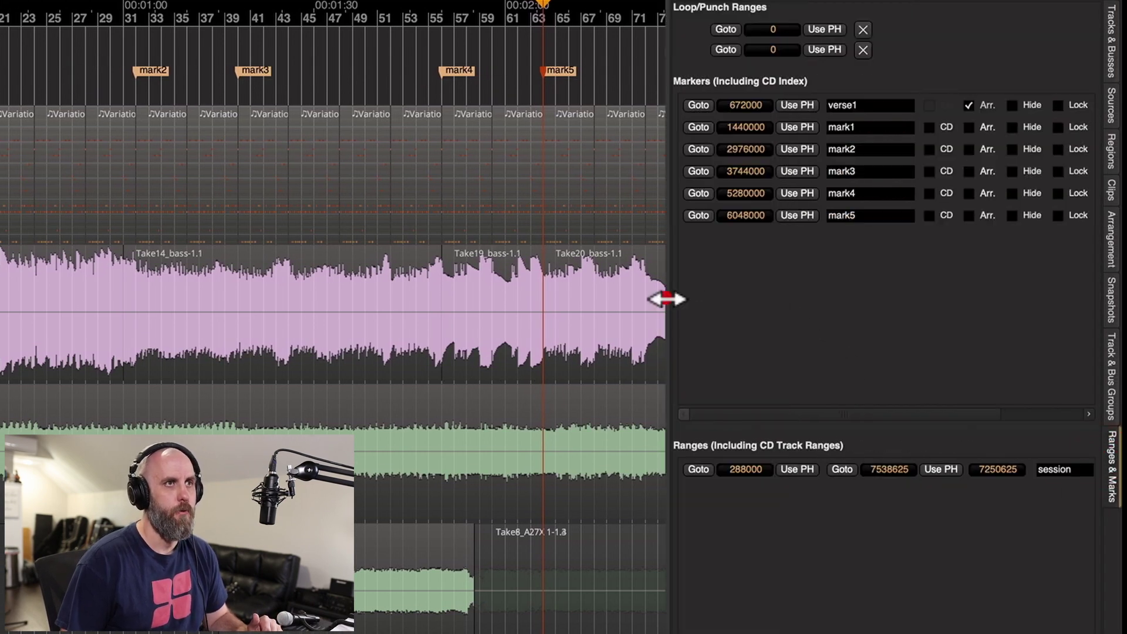
click(969, 127)
click(969, 149)
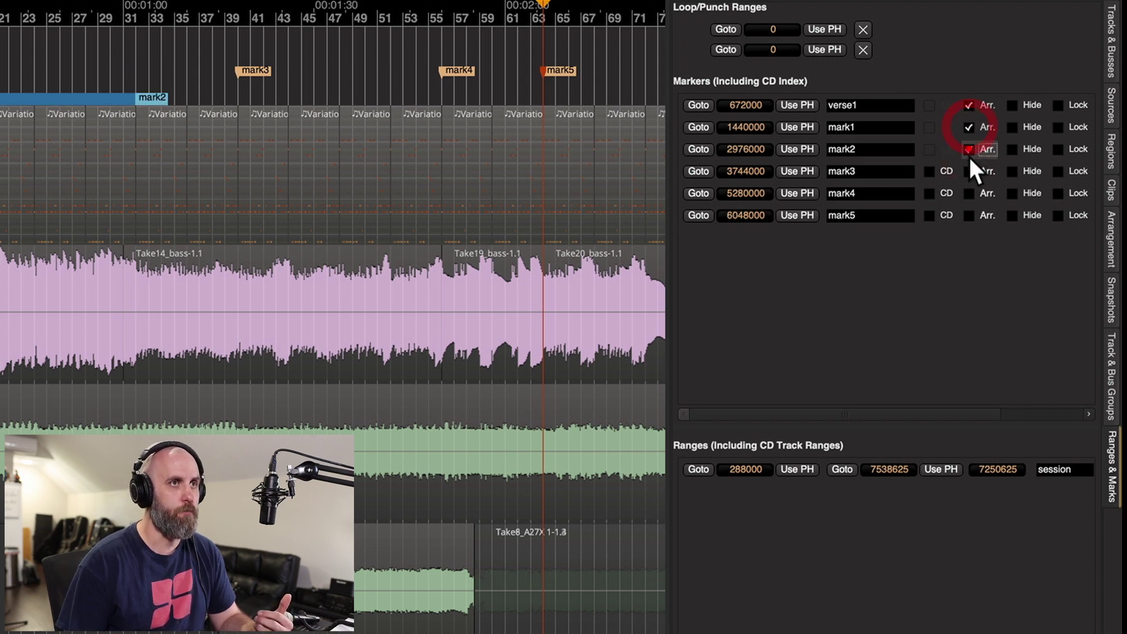
click(969, 172)
click(969, 193)
click(969, 215)
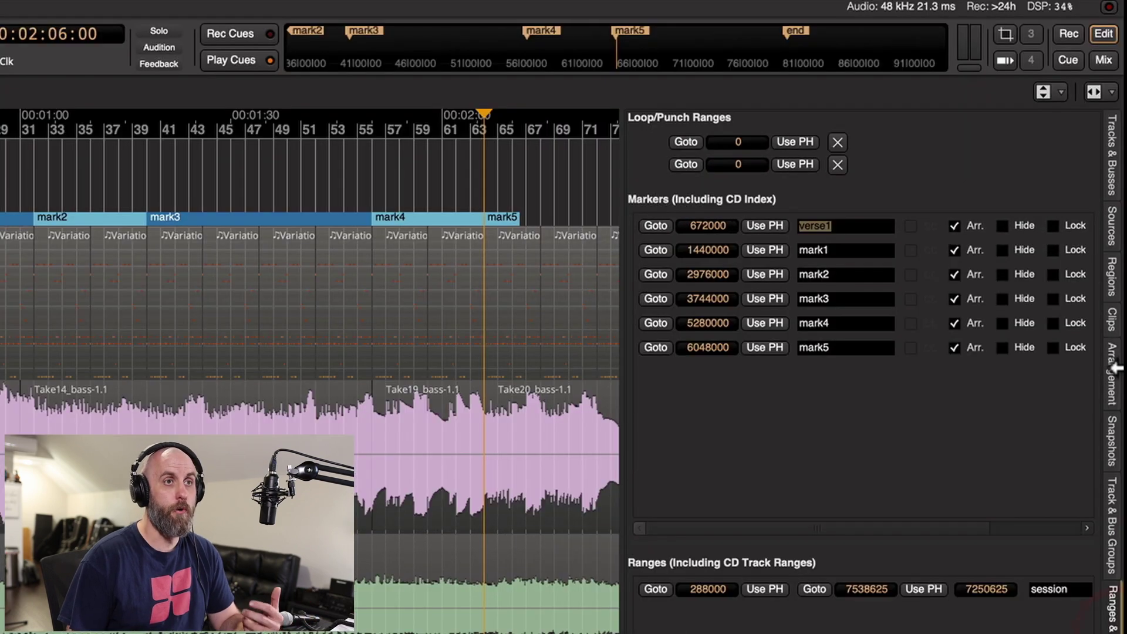
In the Arrangement list, rename the first two sections Intro and V1
click(1113, 376)
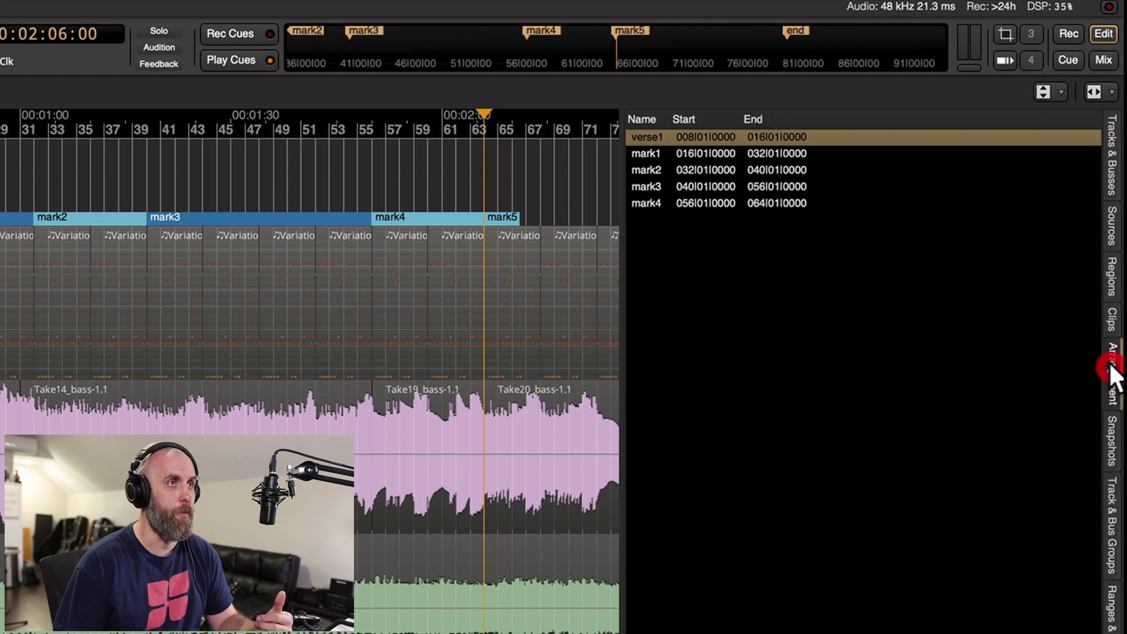
double_click(653, 135)
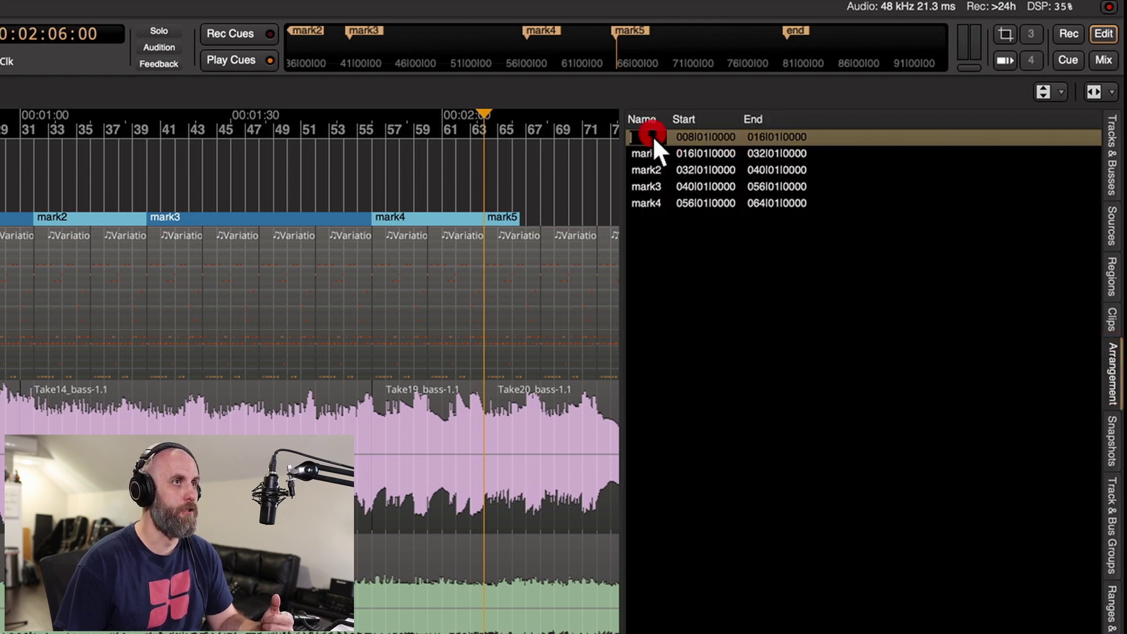
text(Intr)
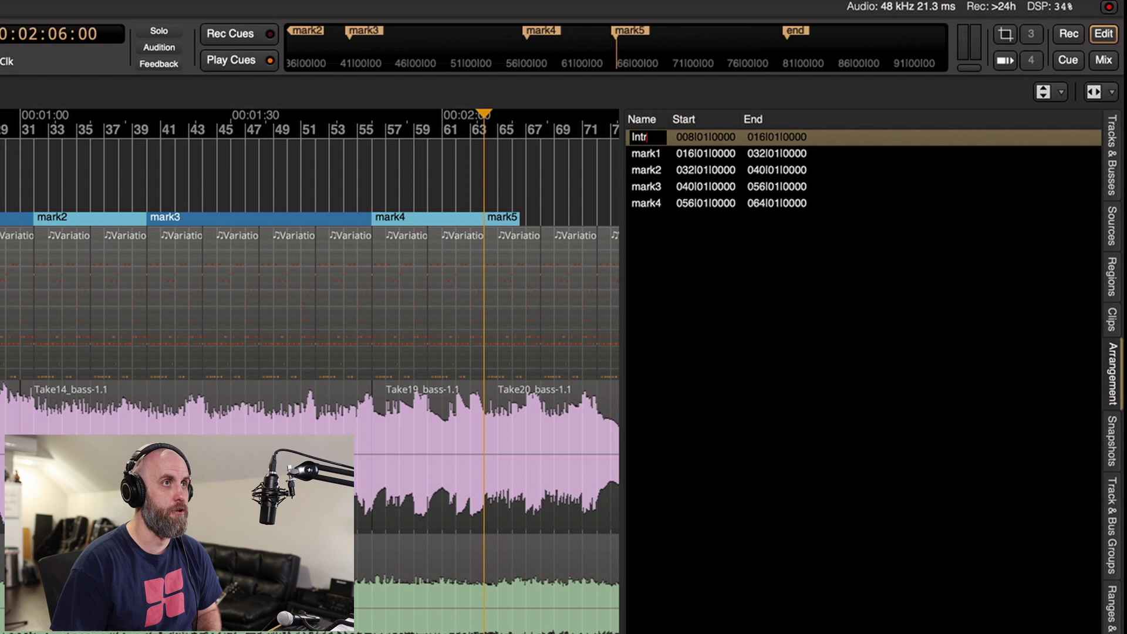
text(o)
key(Return)
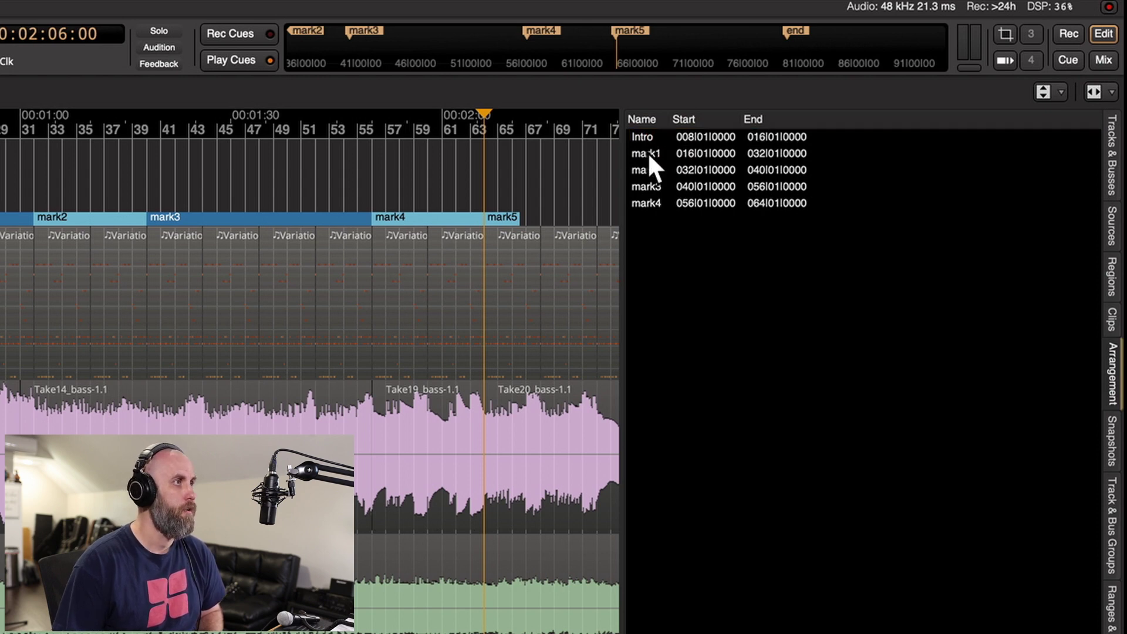
click(647, 153)
double_click(647, 152)
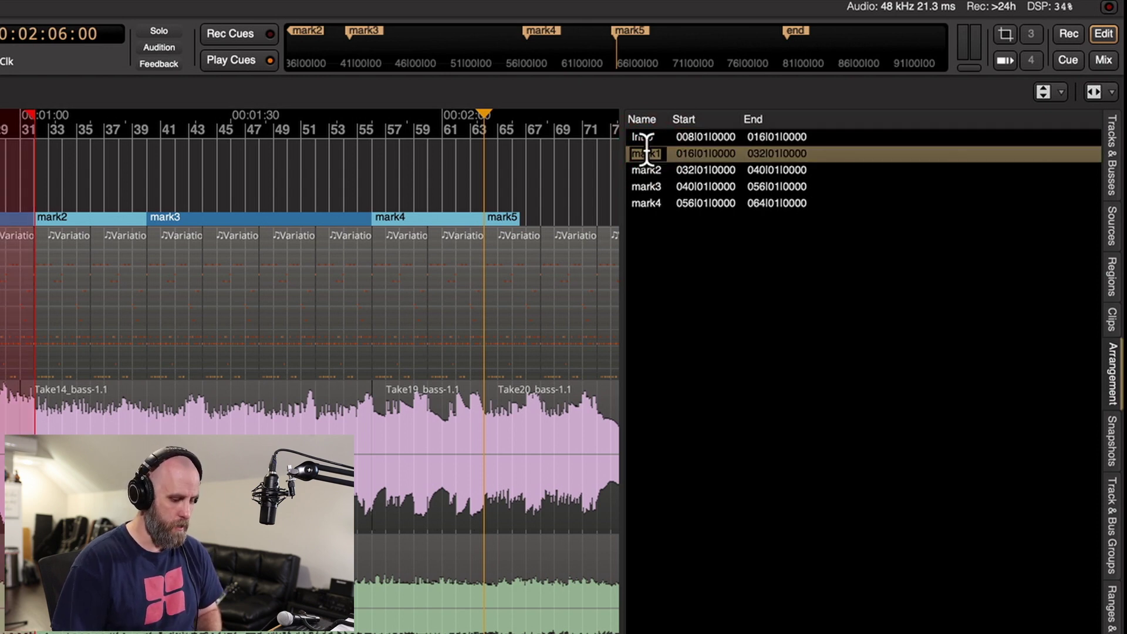
text(V1)
key(Return)
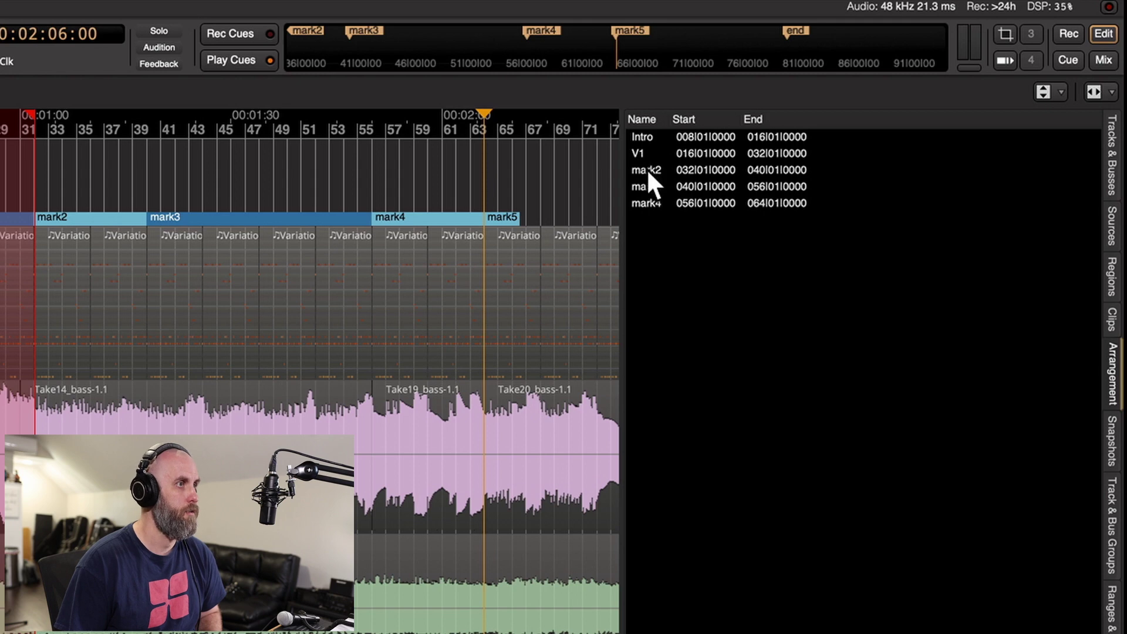
Rename the next three sections Ch 1, Solo and Ch 2
double_click(646, 168)
text(Ch)
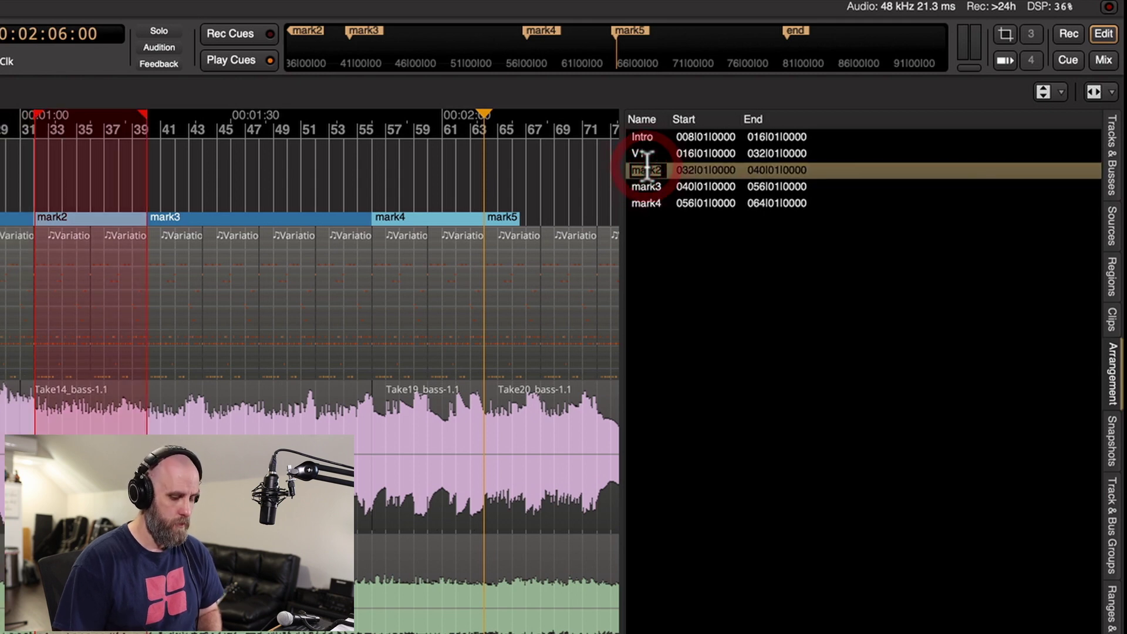
text( 1)
key(Return)
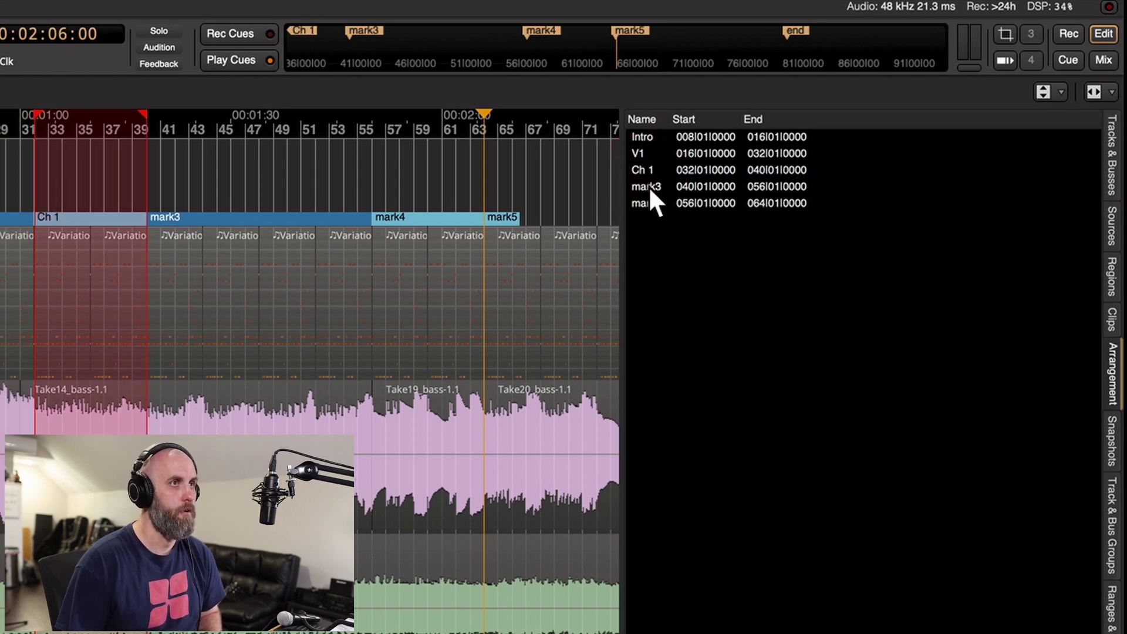
double_click(648, 186)
text(C)
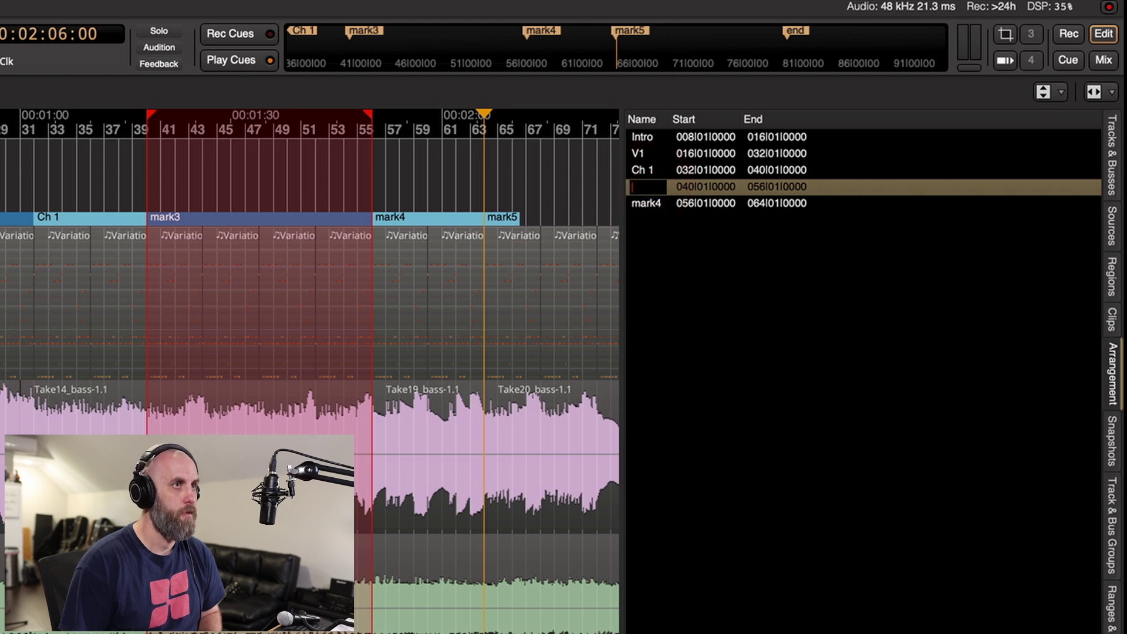
text(olo)
key(Return)
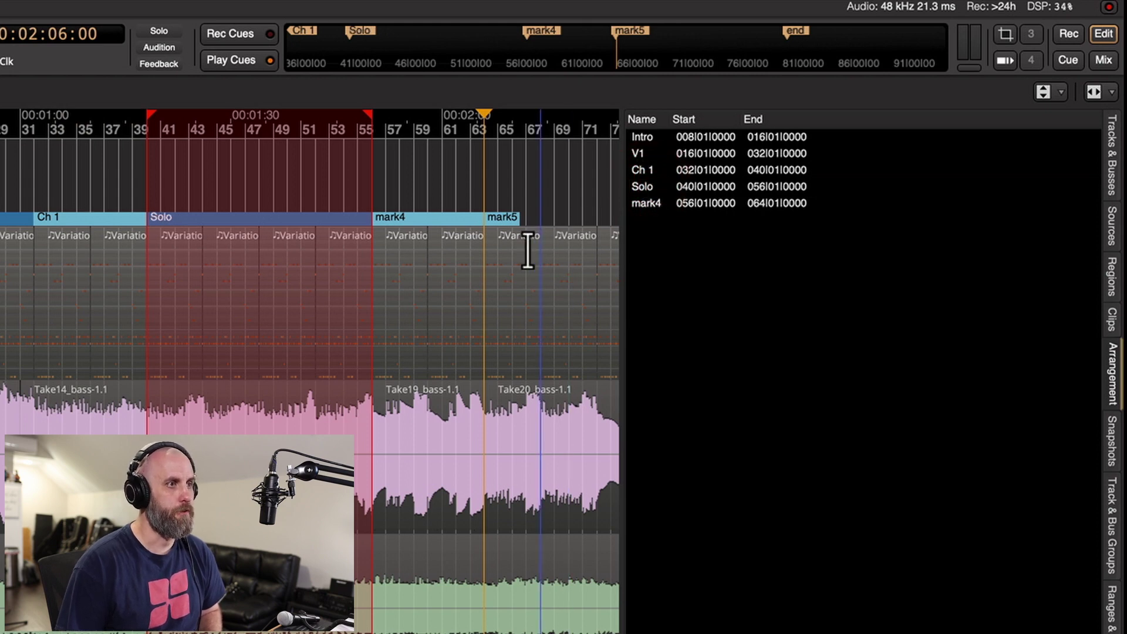
double_click(654, 203)
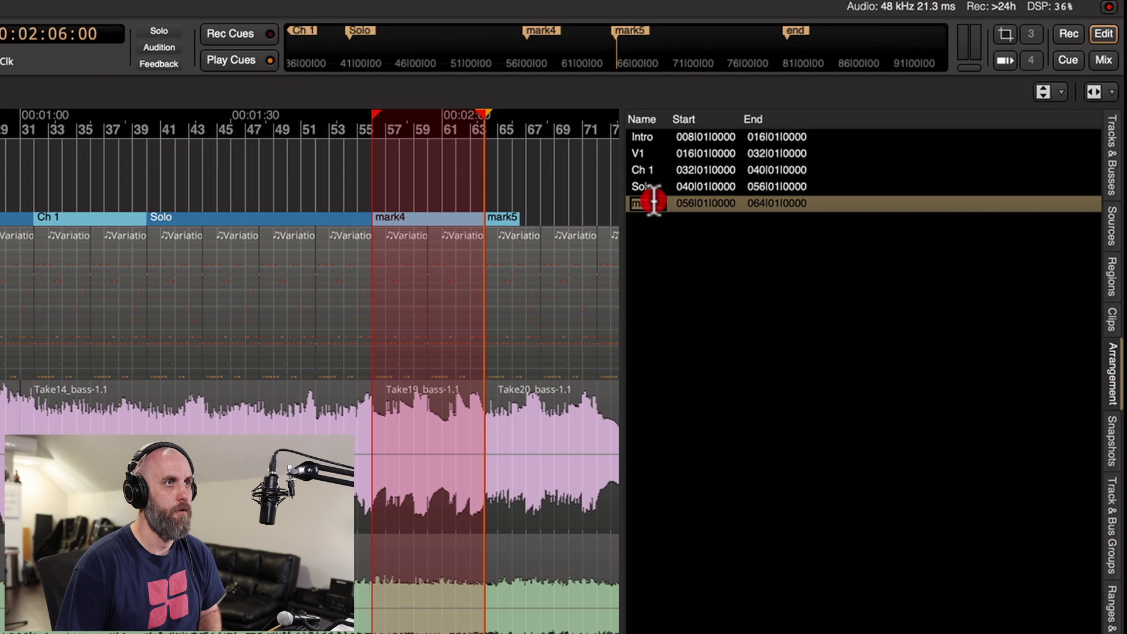
text(Ch 2)
key(Return)
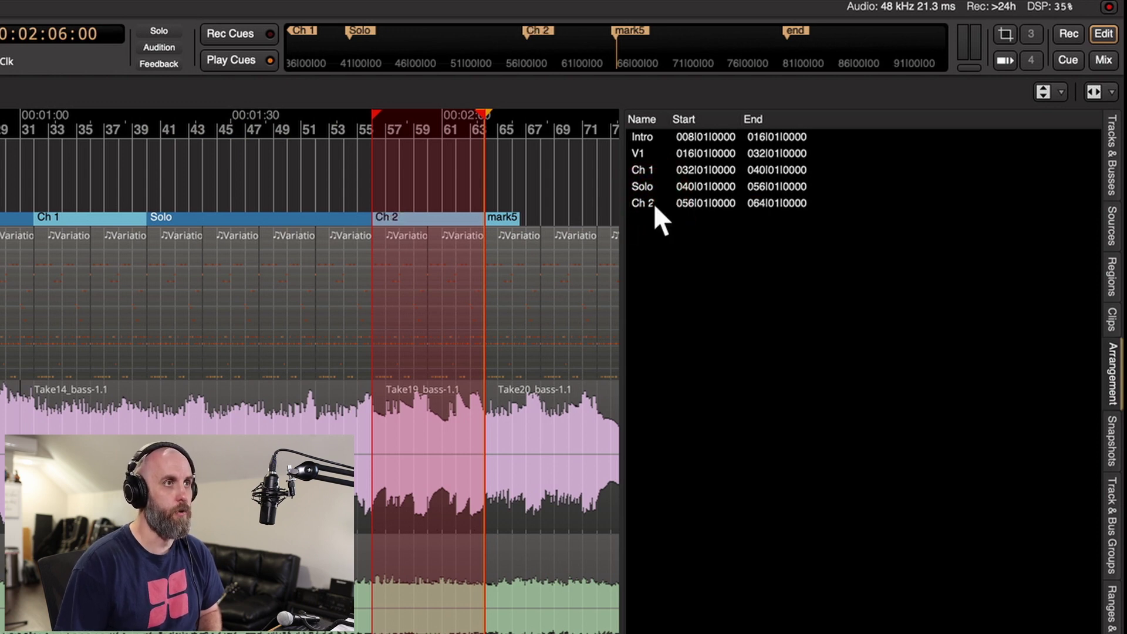
Add a new arrangement marker at bar 77 on the arrangement ruler
scroll(390, 209, right, 10)
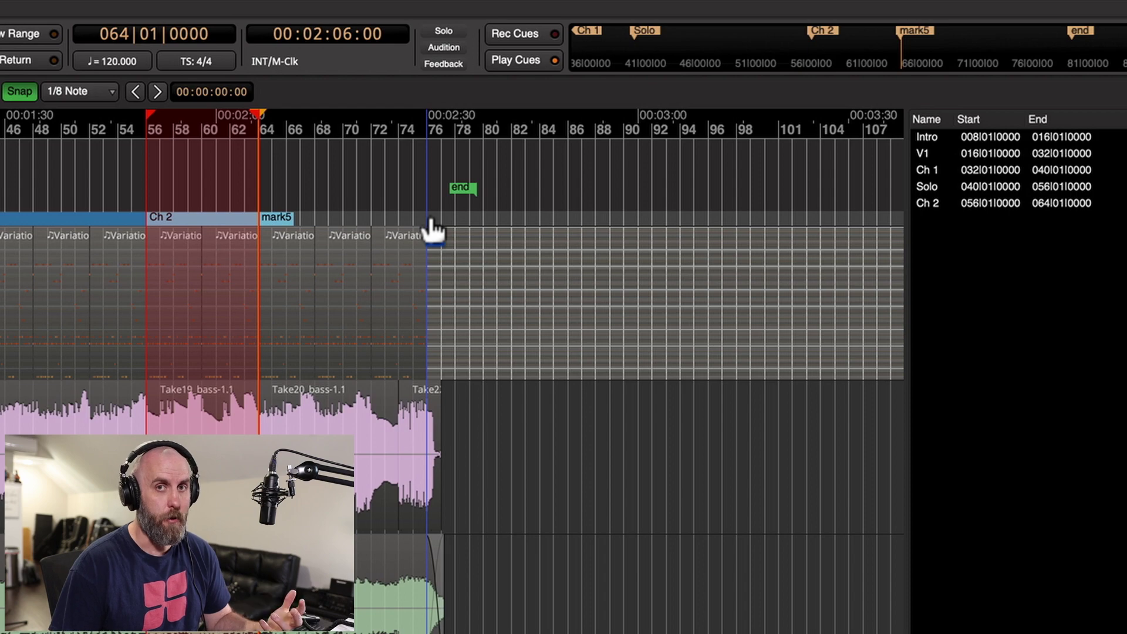
scroll(426, 221, up, 5)
right_click(627, 222)
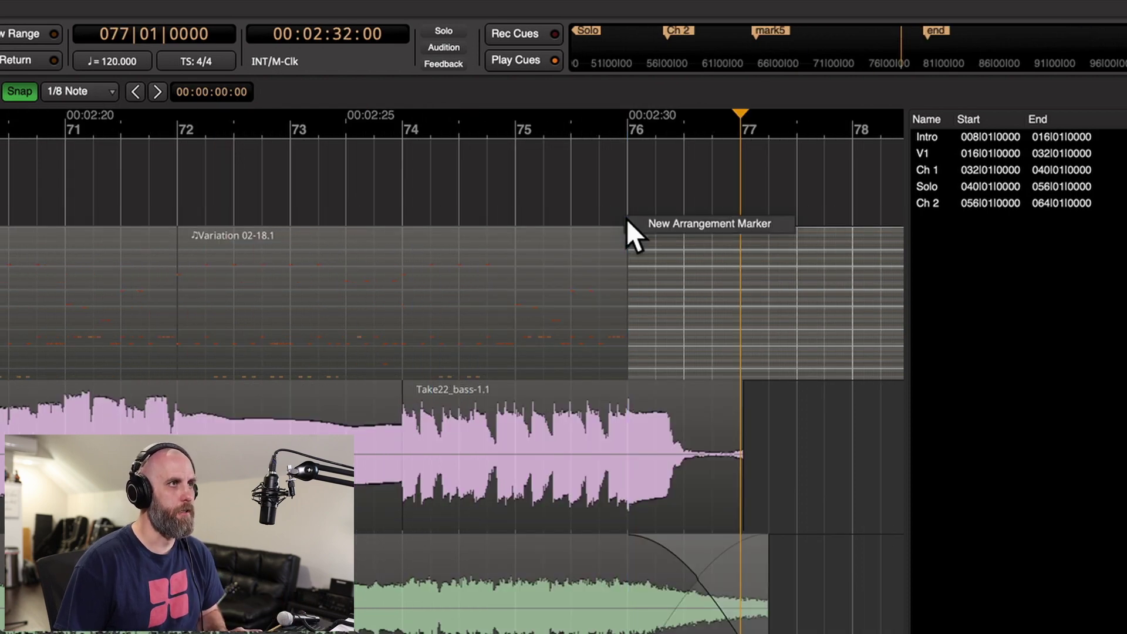
click(645, 227)
Rename the mark5 section to Outro
scroll(661, 209, down, 5)
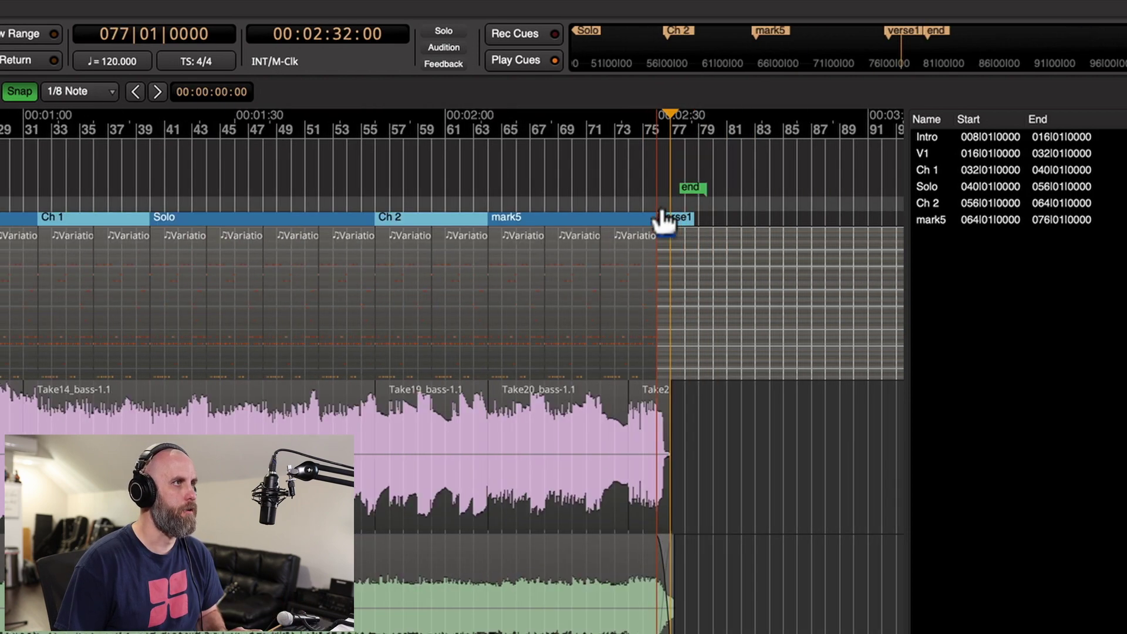
double_click(929, 219)
text(Outro)
key(Return)
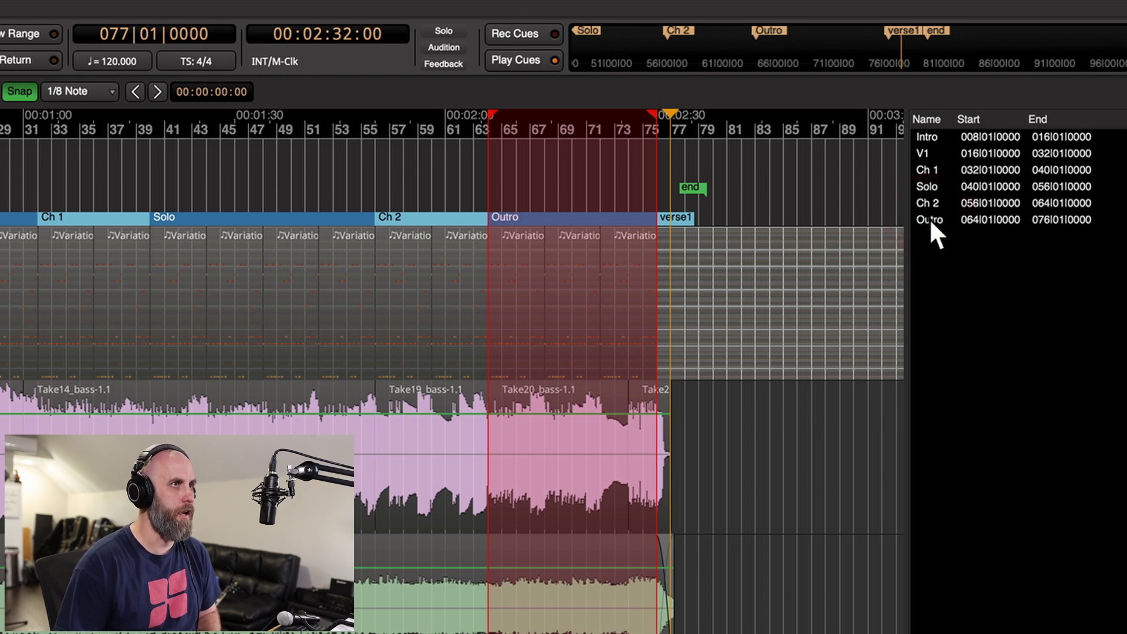
Rename the new bar-77 section to End and fit the session in view
click(678, 221)
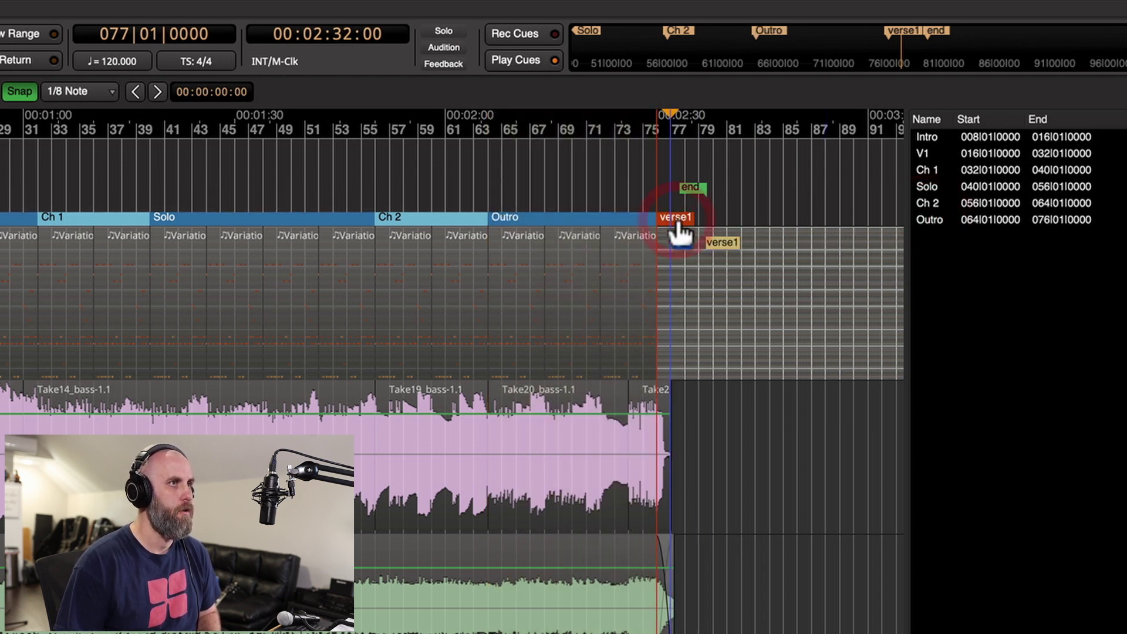
right_click(679, 221)
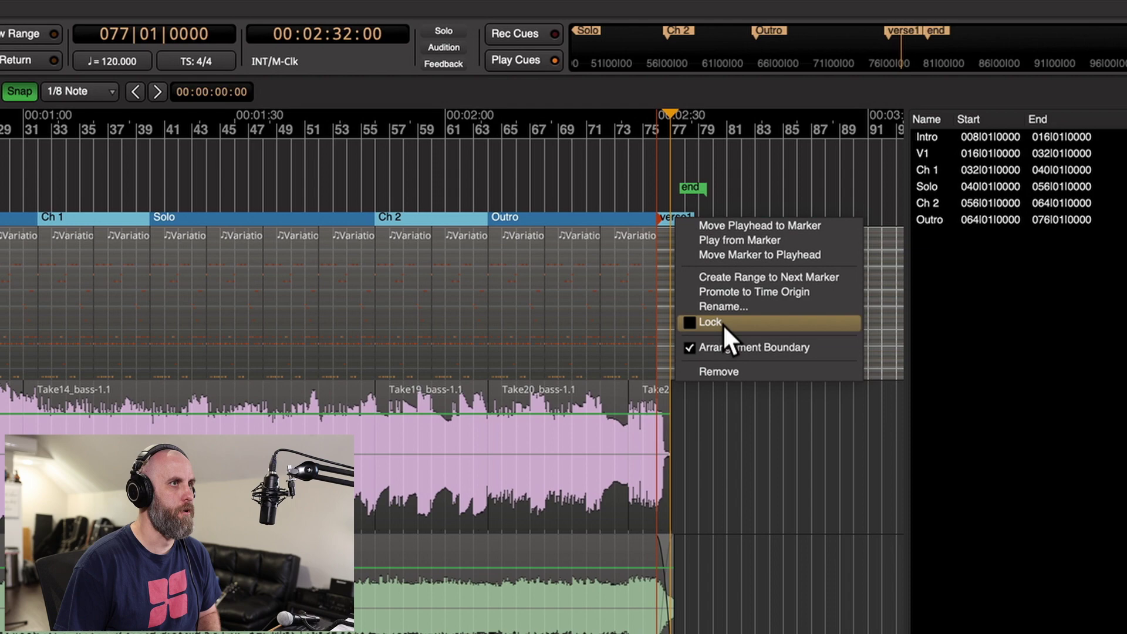
click(727, 307)
text(End)
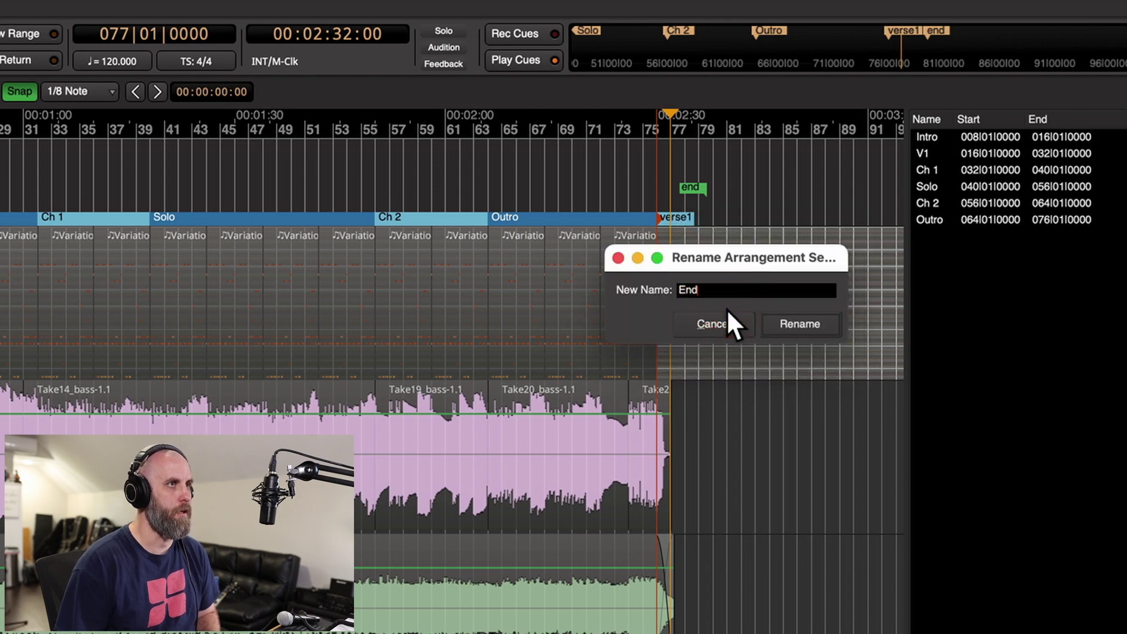
key(Return)
key(underscore)
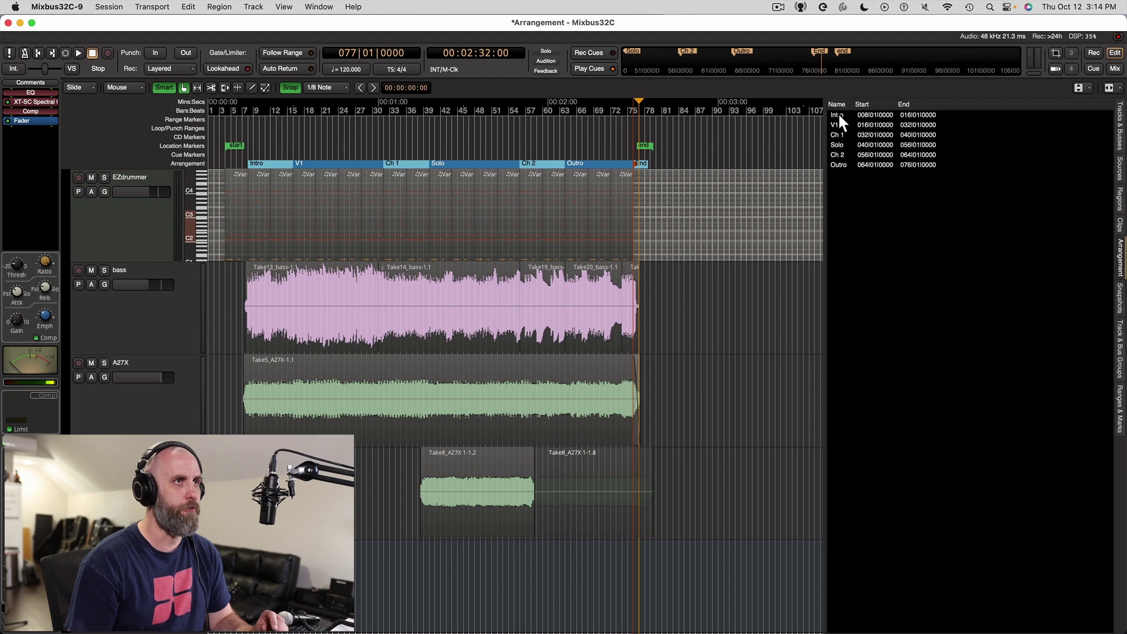
Copy the Solo section right after itself and a V1 section after Ch 2
click(843, 146)
drag(841, 145, 842, 153)
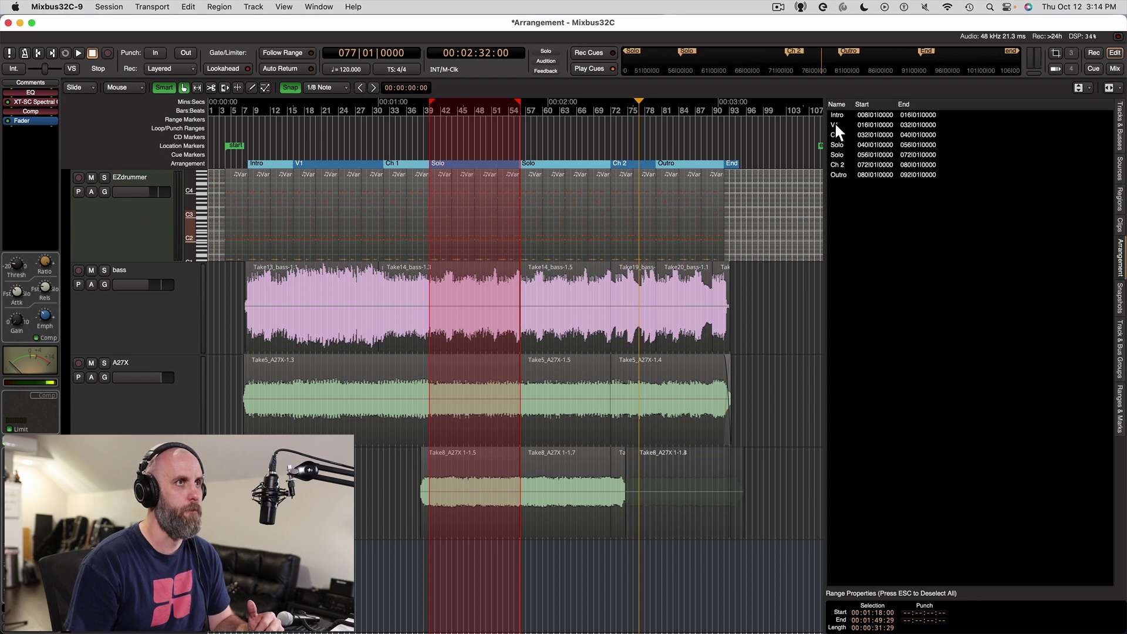
drag(834, 121, 840, 177)
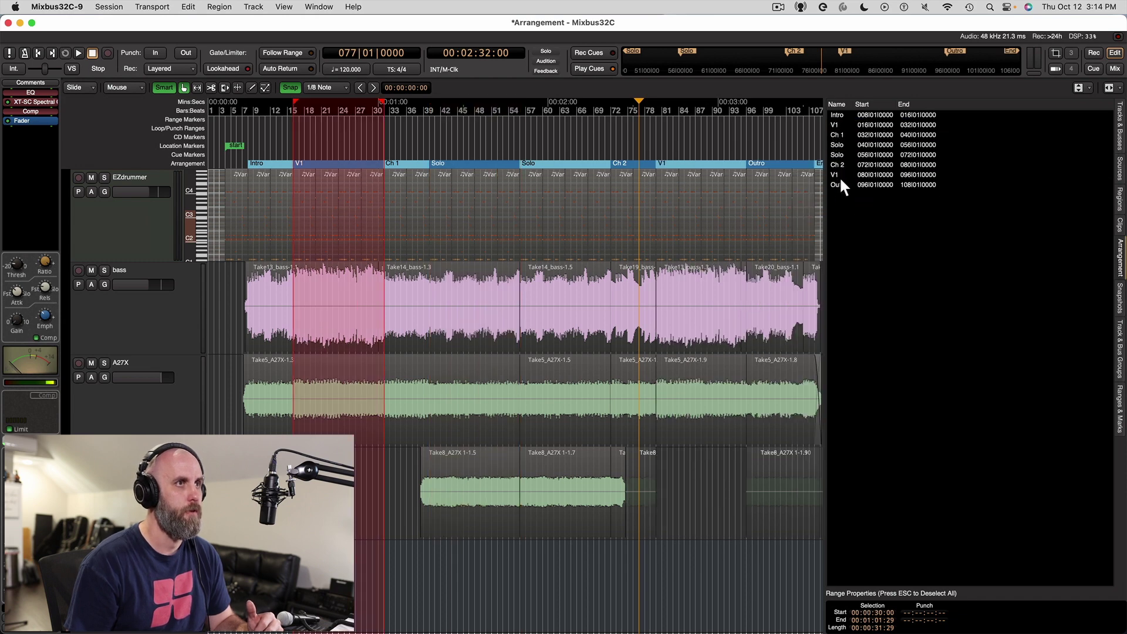
key(minus)
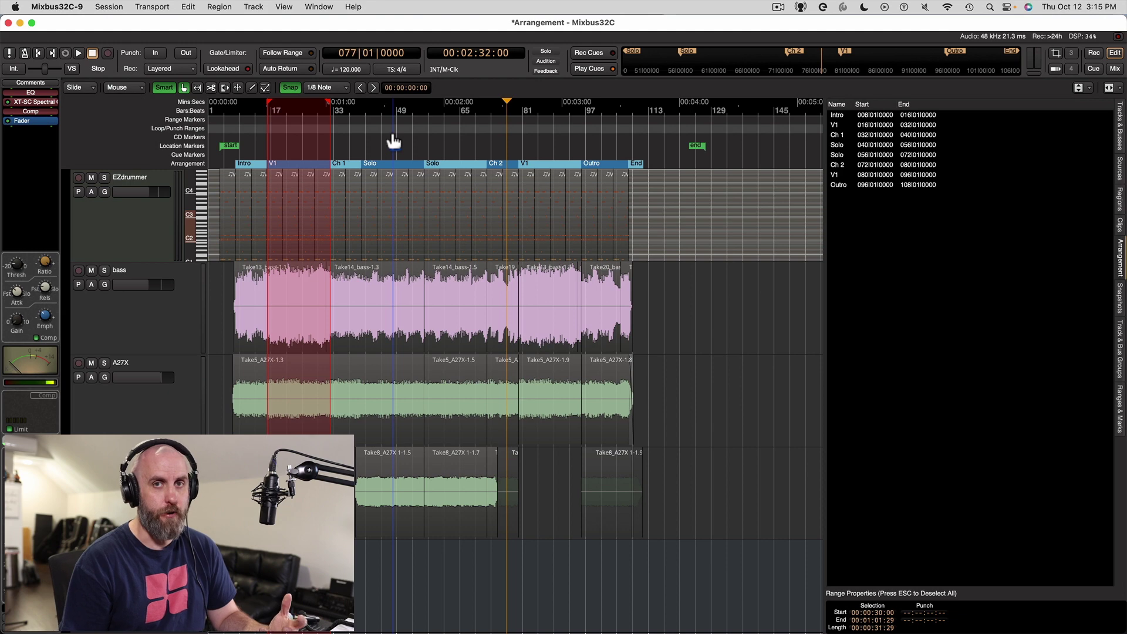